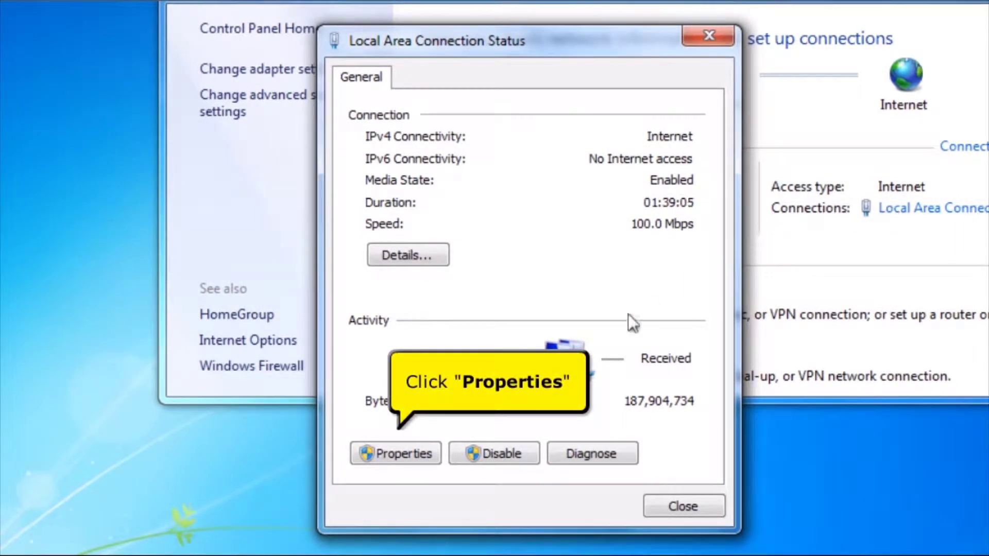
{"action": "left_click", "coordinate": [396, 453]}
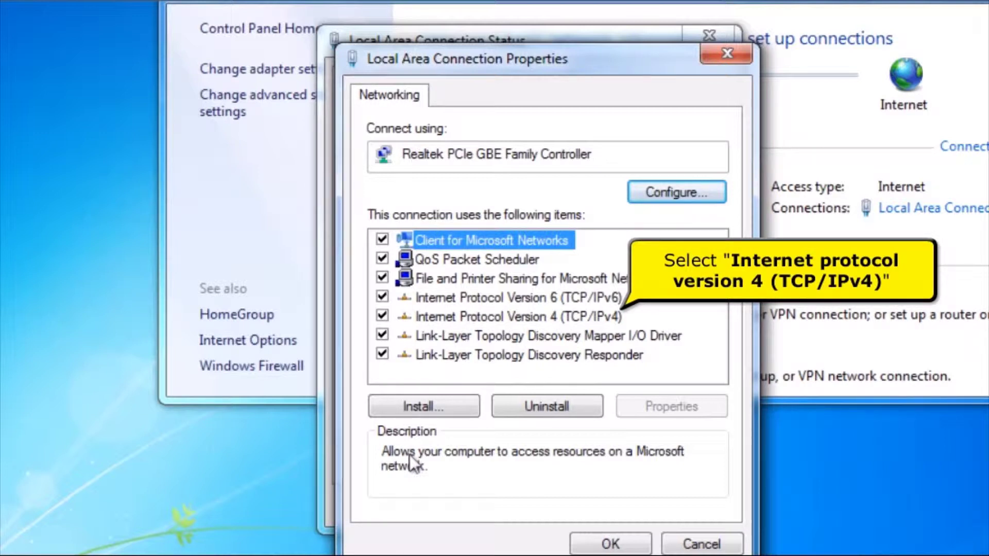
{"action": "left_click", "coordinate": [502, 326]}
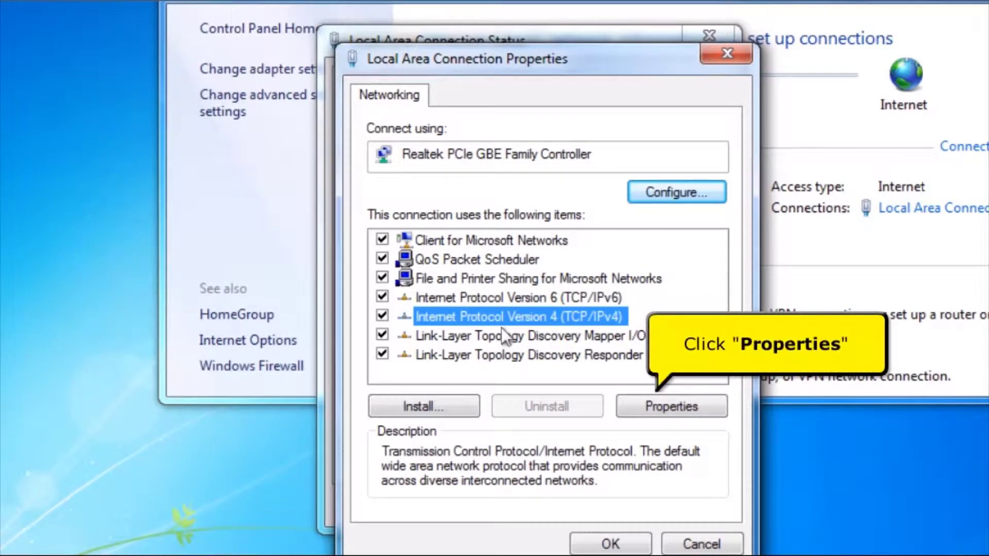
{"action": "left_click", "coordinate": [686, 412]}
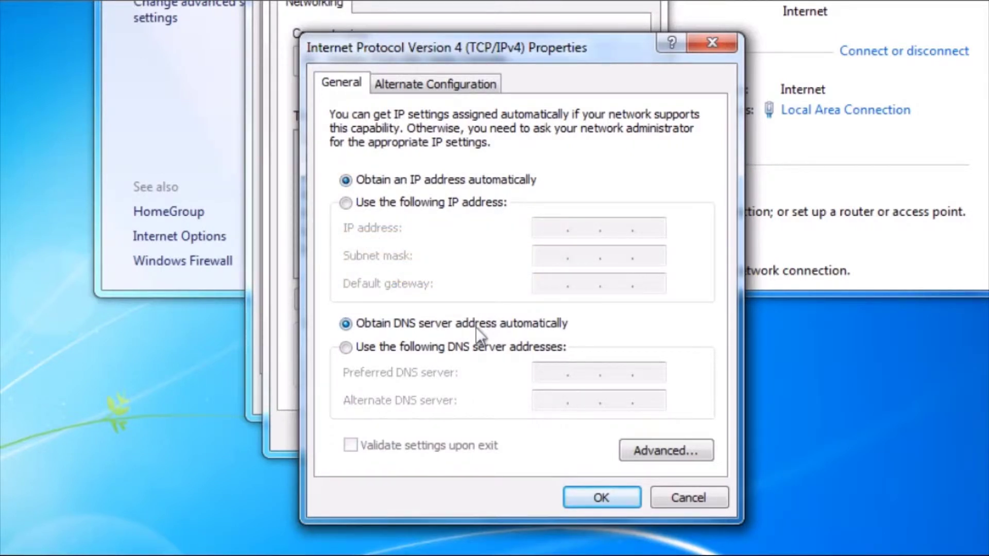
{"action": "left_click", "coordinate": [576, 497]}
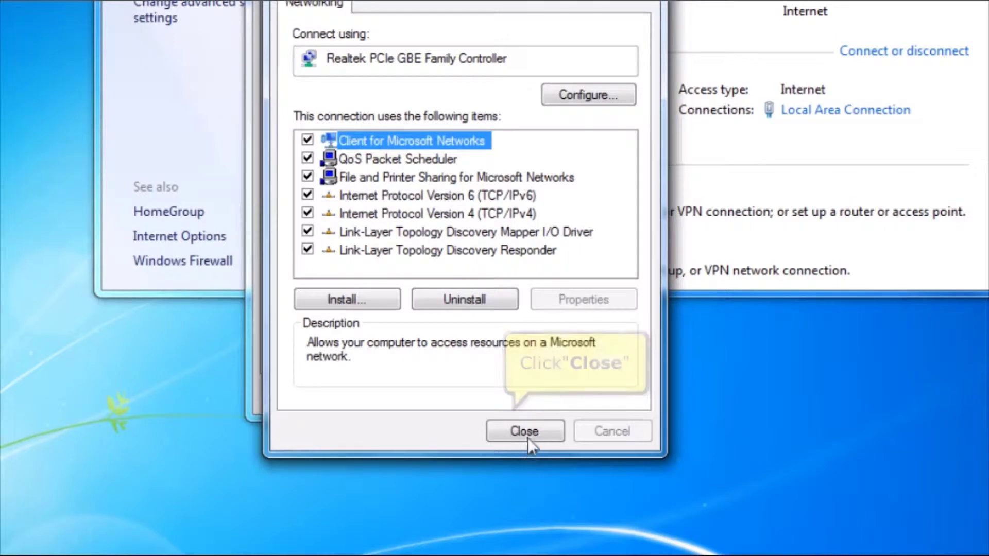
{"action": "left_click", "coordinate": [530, 434]}
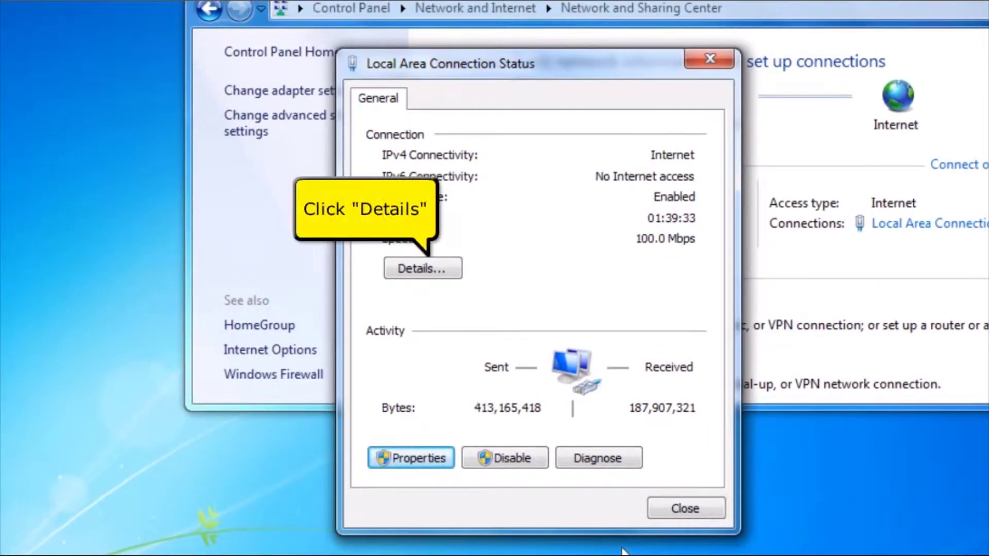
- Show the connection details and read the Physical Address and the 192.168.1.1 IPv4 Default Gateway
{"action": "left_click", "coordinate": [446, 276]}
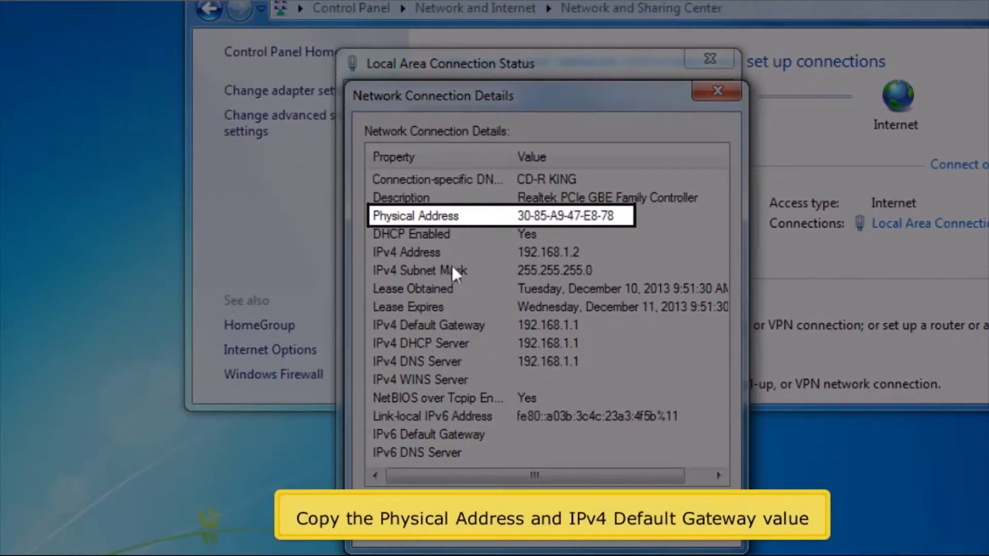
{"action": "left_click", "coordinate": [471, 221]}
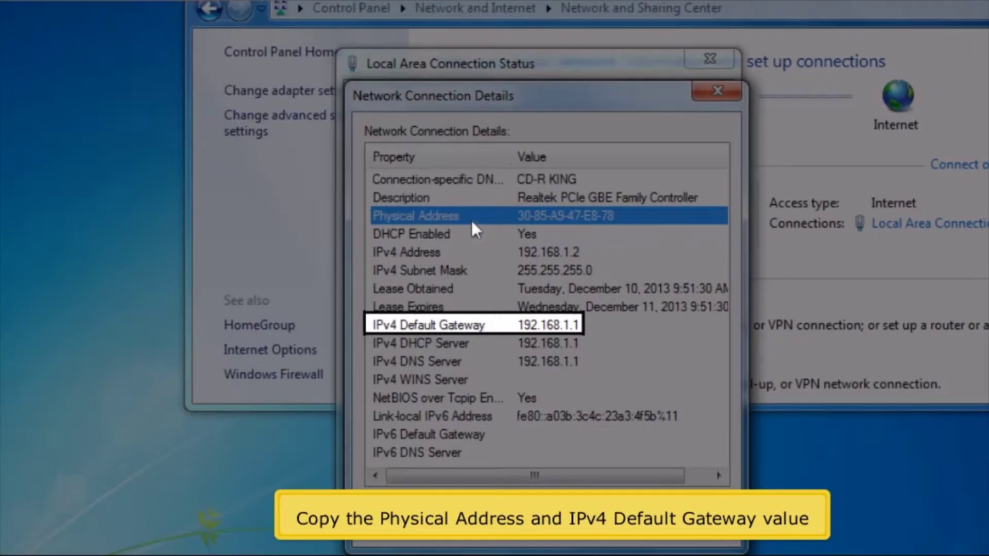
{"action": "key", "text": "Down"}
{"action": "key", "text": "Down"}
{"action": "key", "text": "Down"}
{"action": "key", "text": "Down"}
{"action": "key", "text": "Down"}
{"action": "key", "text": "Down"}
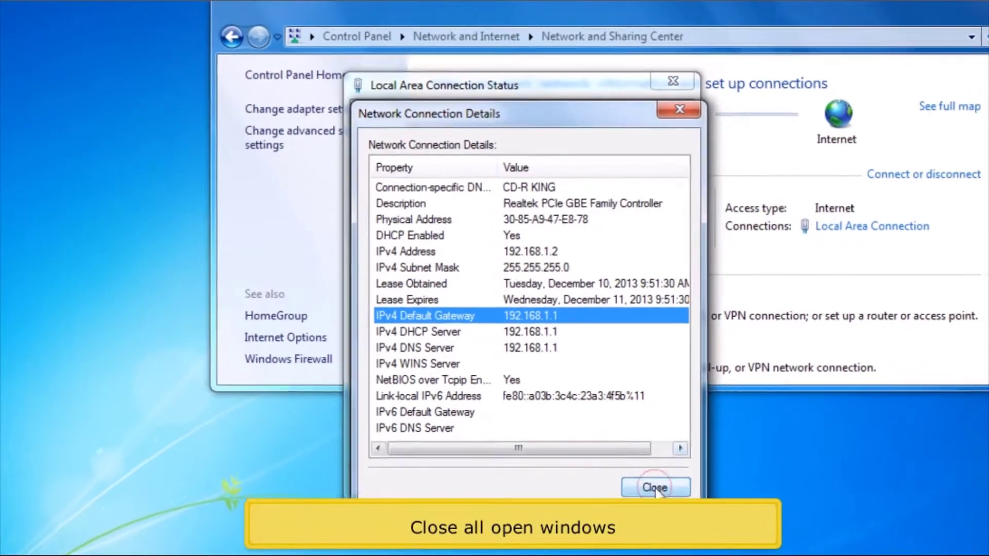
- Close the details, connection status and Network and Sharing Center windows
{"action": "left_click", "coordinate": [637, 472]}
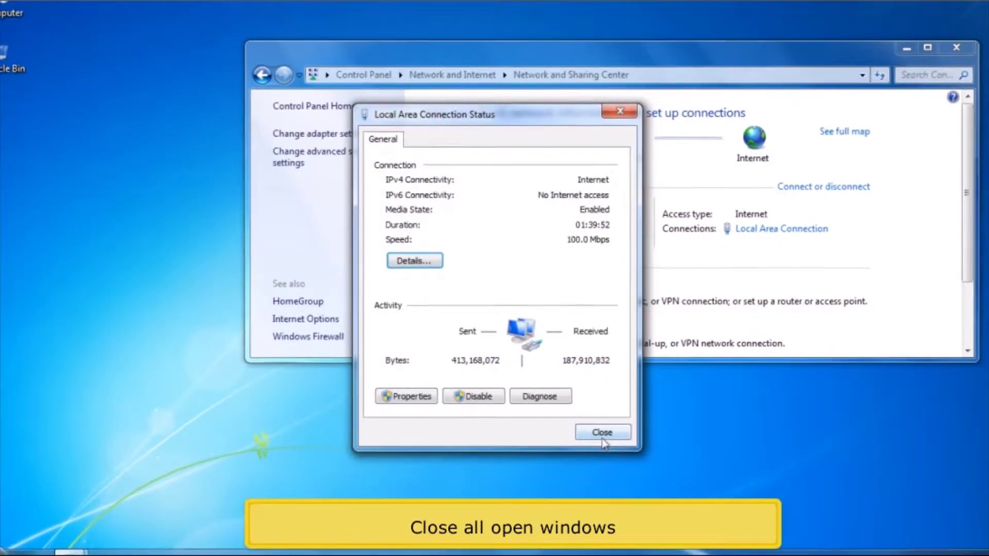
{"action": "left_click", "coordinate": [596, 428]}
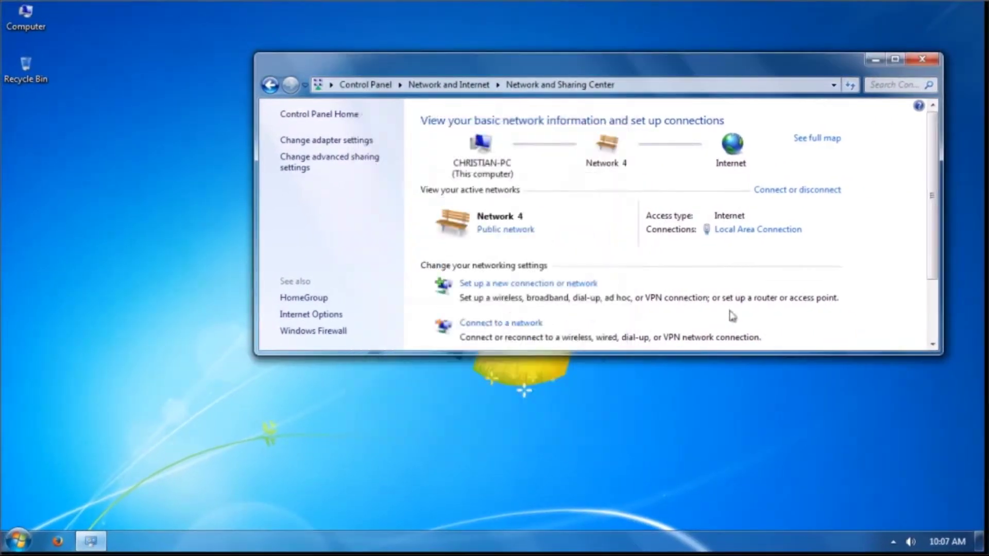
{"action": "left_click", "coordinate": [921, 59]}
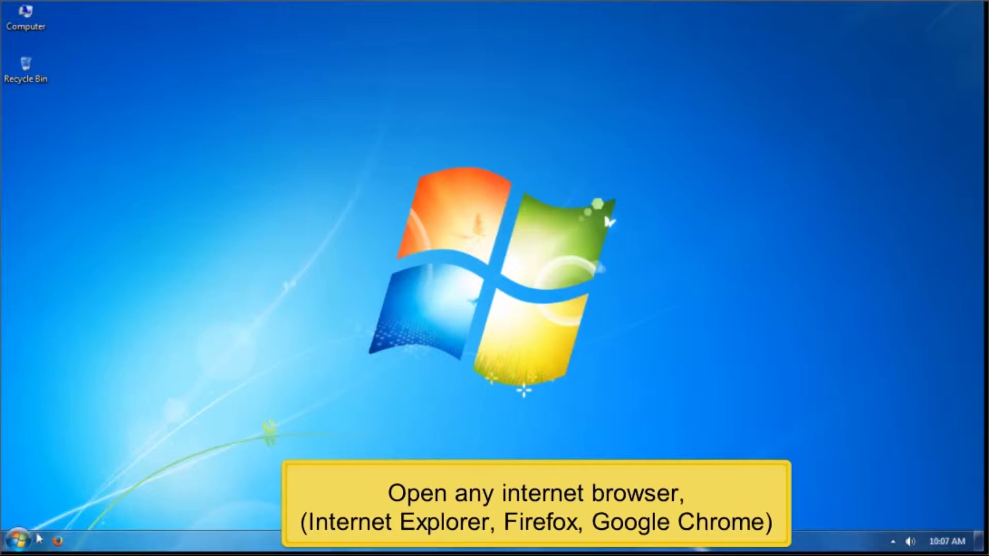
- Launch Firefox and enter the router address 192.168.1.1 in the address bar
{"action": "left_click", "coordinate": [56, 542]}
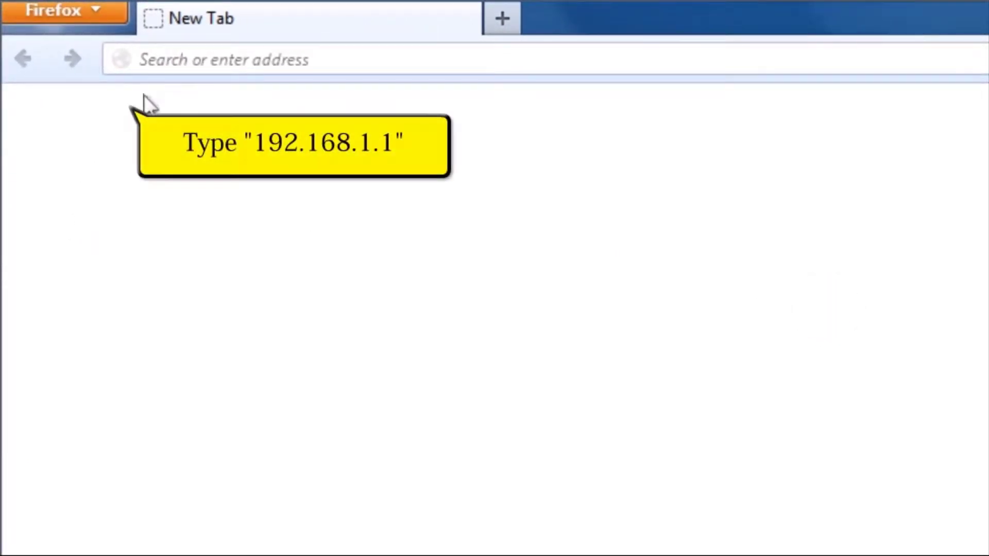
{"action": "left_click", "coordinate": [186, 60]}
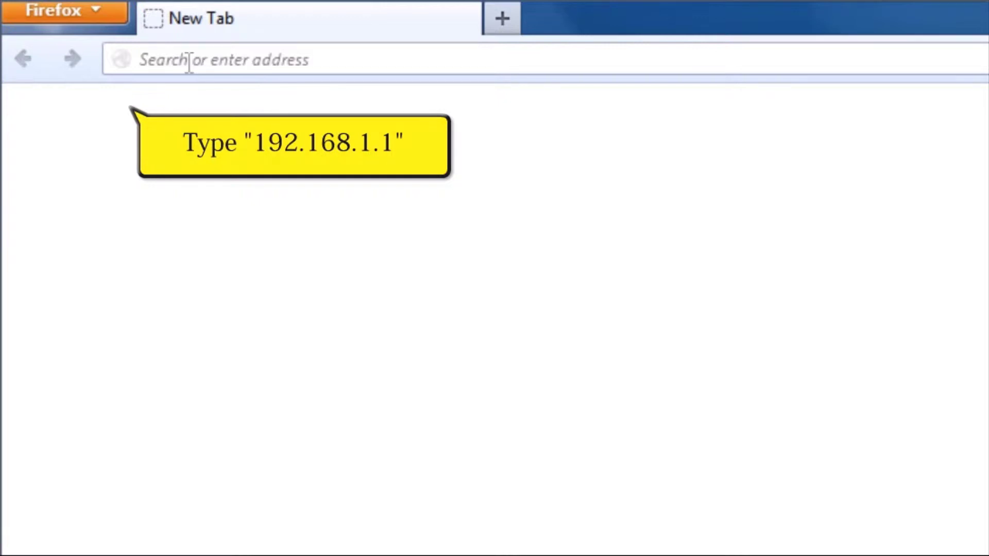
{"action": "type", "text": "192.168"}
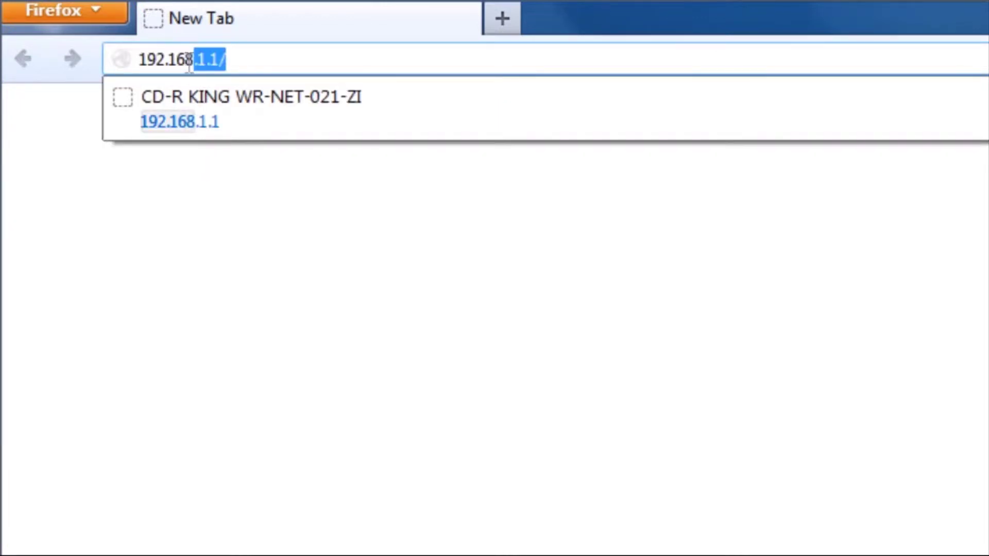
{"action": "type", "text": ".1.1"}
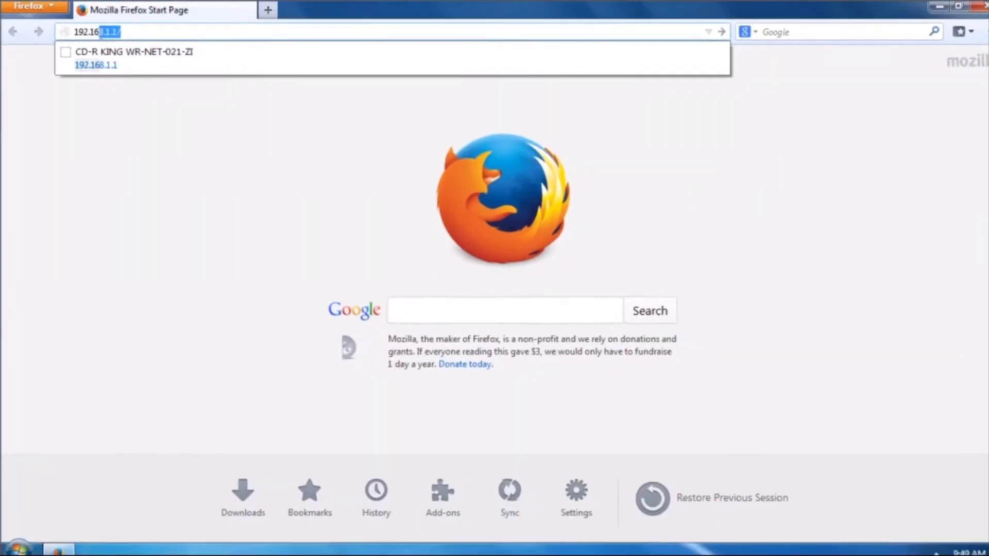
- Load 192.168.1.1 and sign in to the router with the admin user name and password
{"action": "key", "text": "Return"}
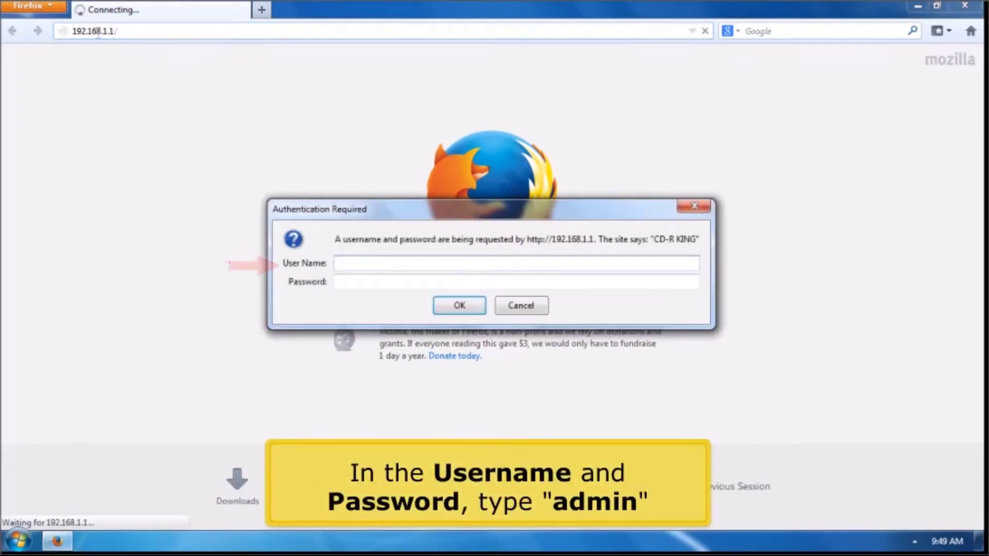
{"action": "type", "text": "admin"}
{"action": "key", "text": "Tab"}
{"action": "type", "text": "admin"}
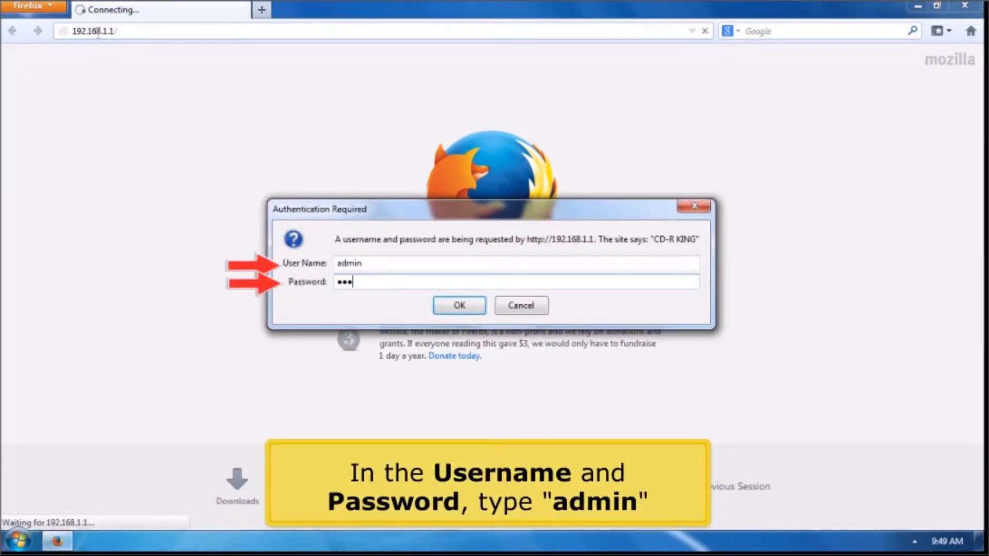
{"action": "key", "text": "Return"}
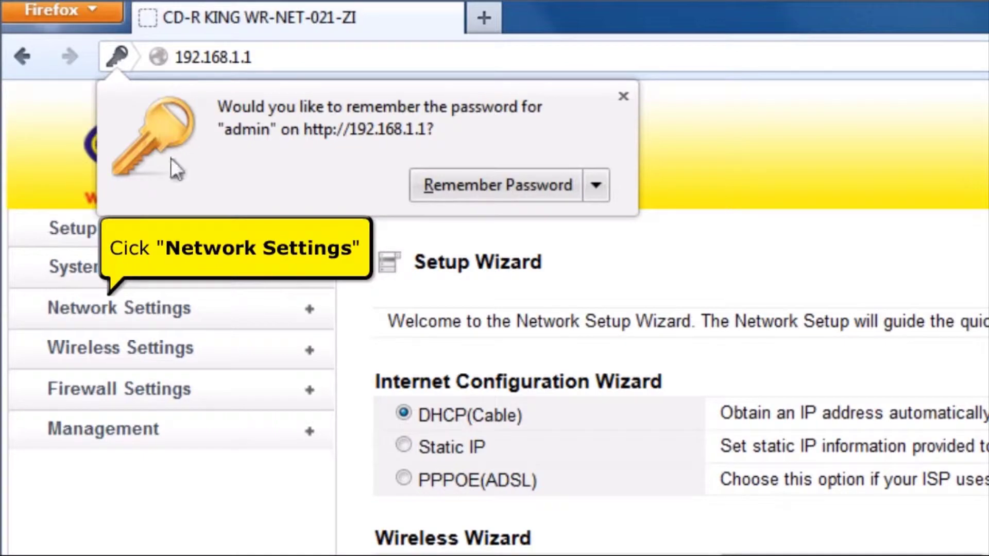
- Set the WAN Interface connection type to Static IP Address
{"action": "left_click", "coordinate": [194, 324]}
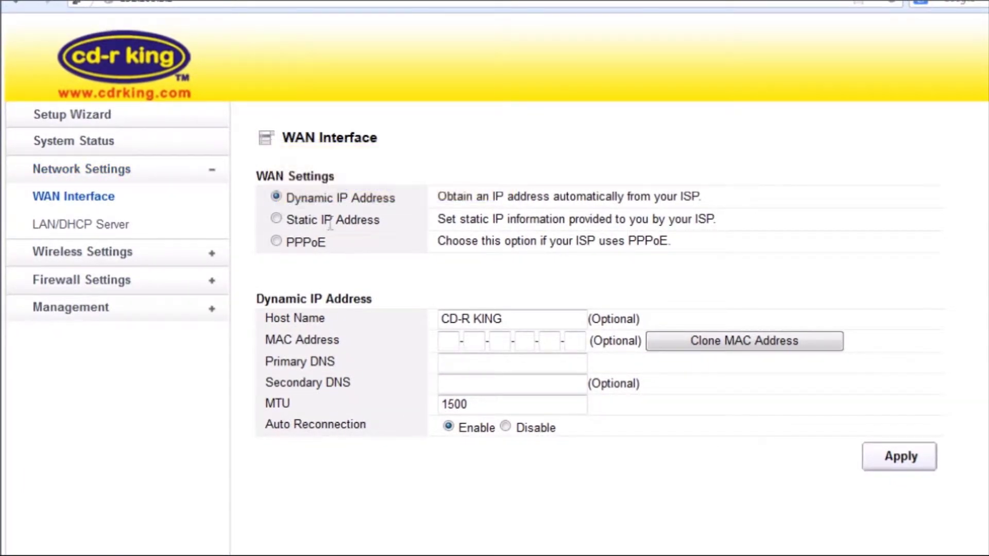
{"action": "left_click", "coordinate": [276, 219]}
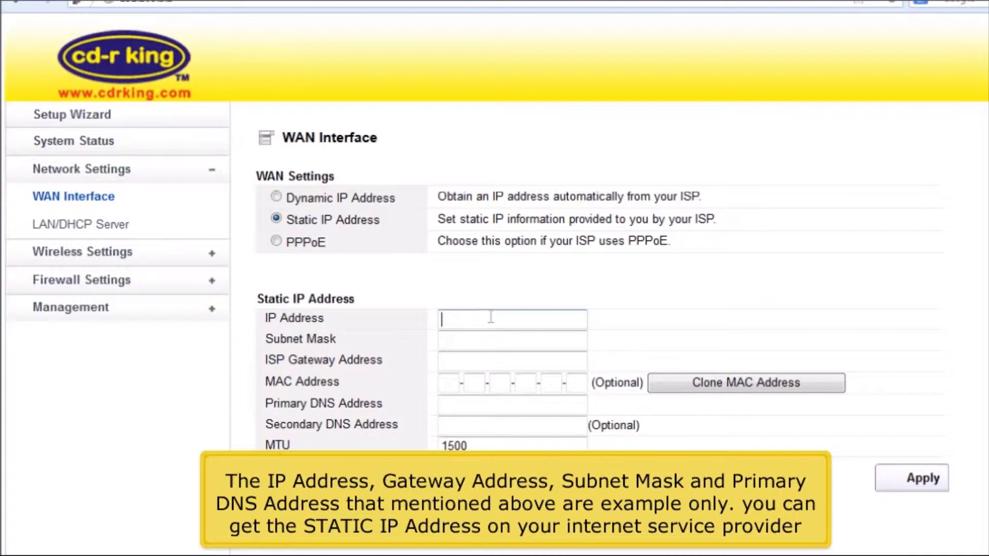
- Enter IP 192.168.22.25, mask 255.255.255.0, gateway and DNS 192.168.22.1, and clone the MAC
{"action": "left_click", "coordinate": [483, 309]}
{"action": "type", "text": "1"}
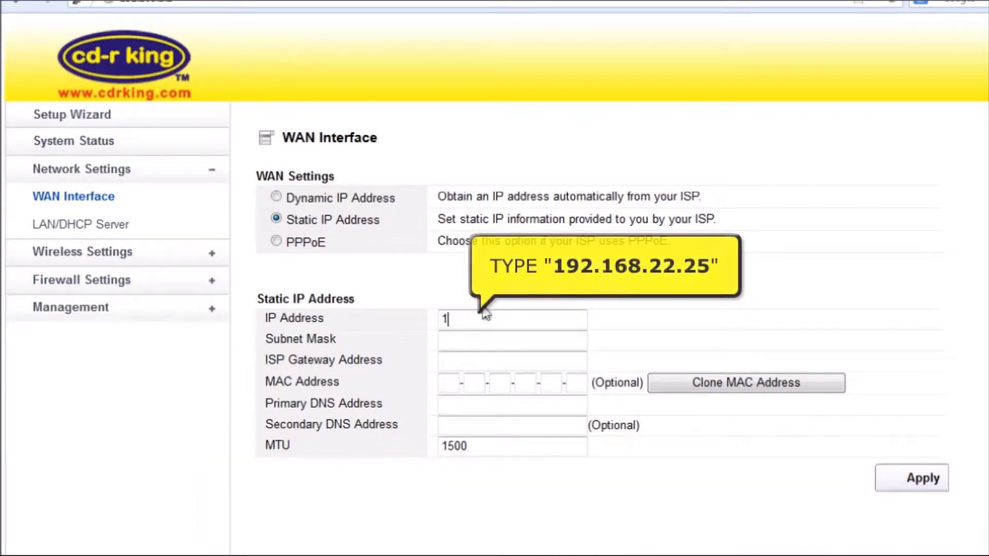
{"action": "type", "text": "92.16"}
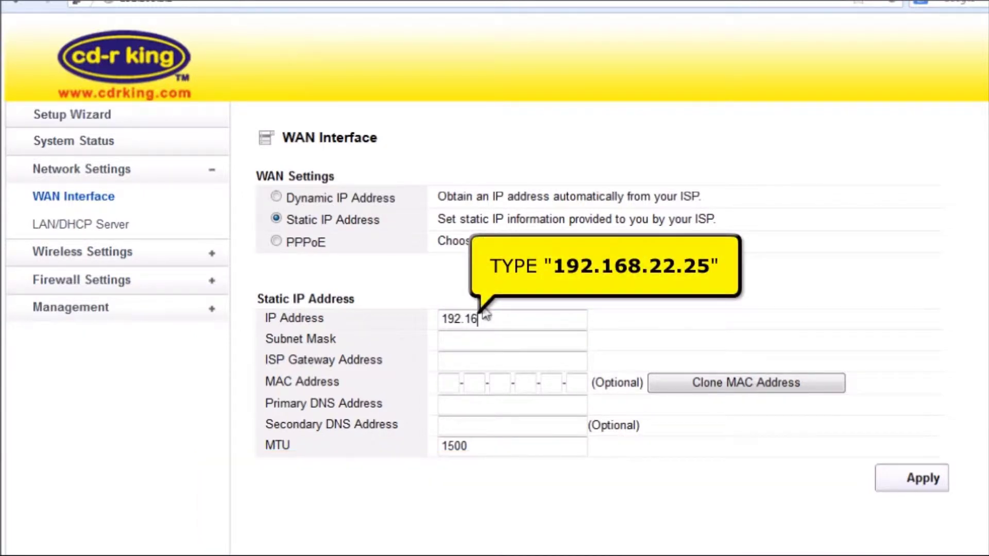
{"action": "type", "text": "8.22.25"}
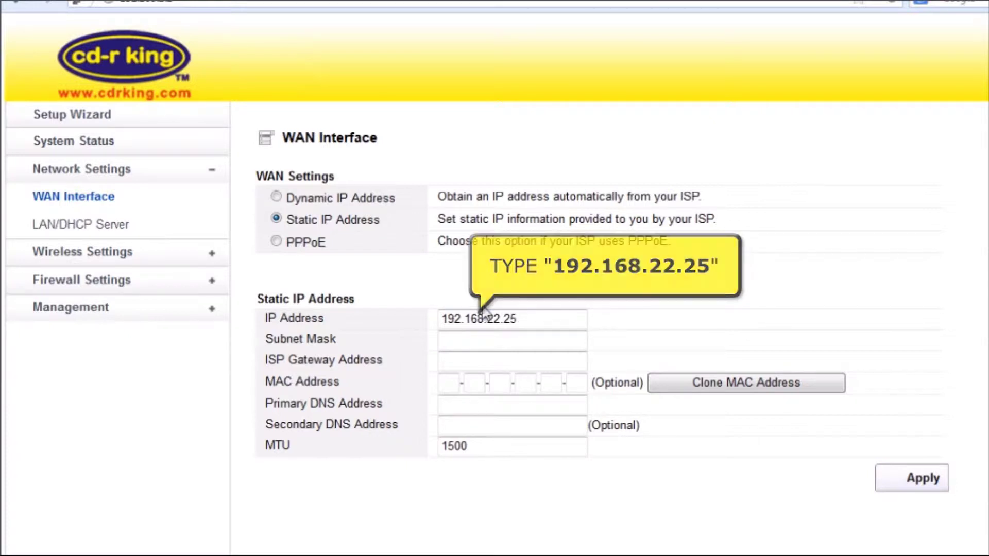
{"action": "left_click", "coordinate": [502, 346]}
{"action": "type", "text": "255.255"}
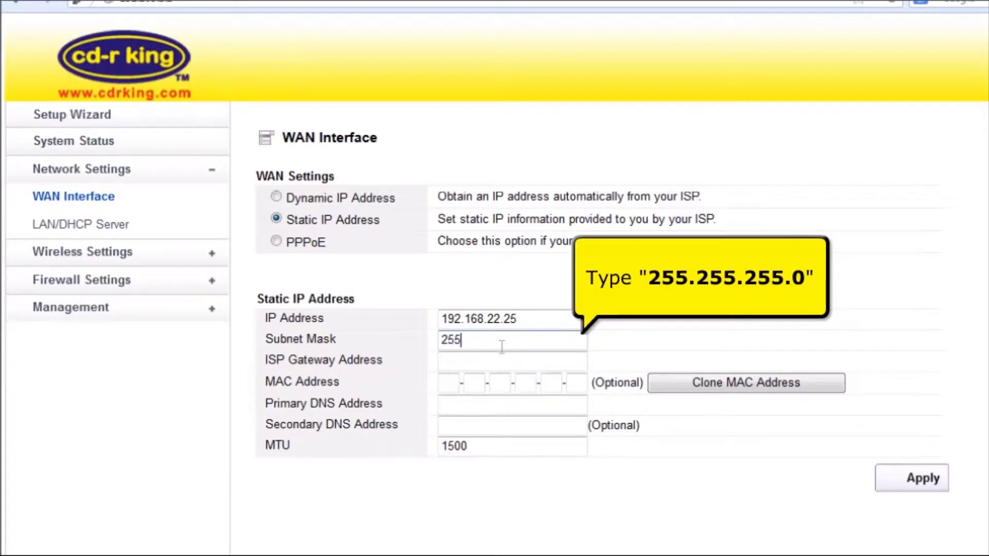
{"action": "type", "text": ".255.0"}
{"action": "left_click", "coordinate": [495, 361]}
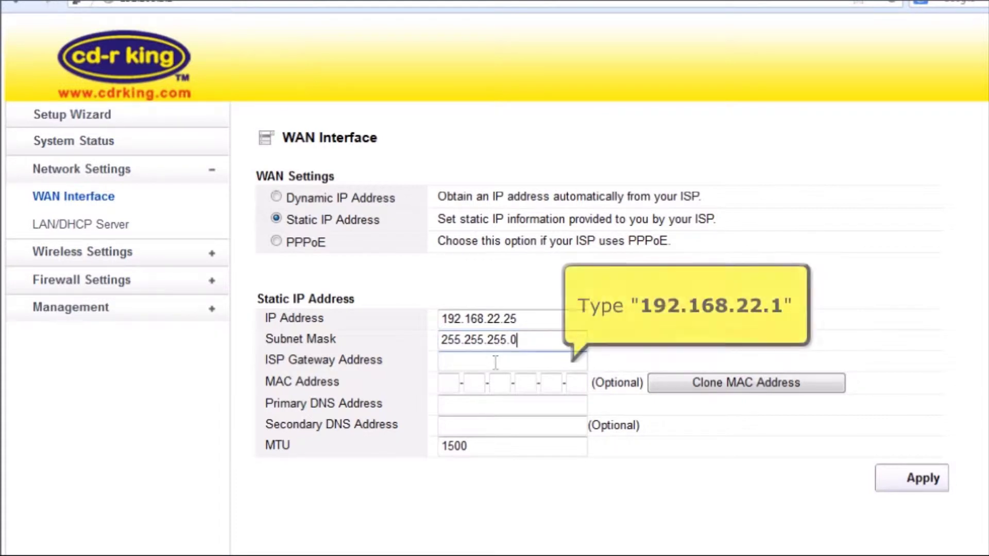
{"action": "type", "text": "192.1"}
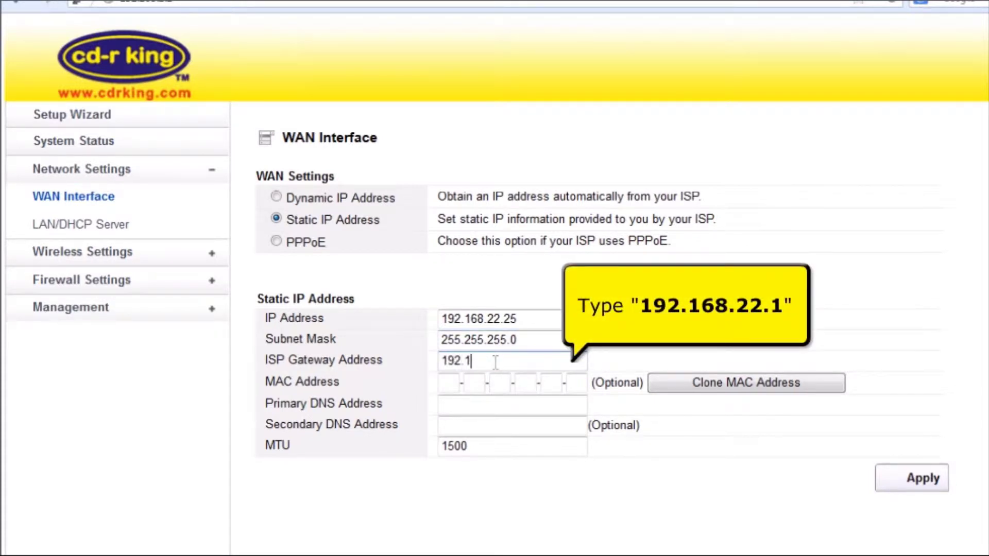
{"action": "type", "text": "68.22.1"}
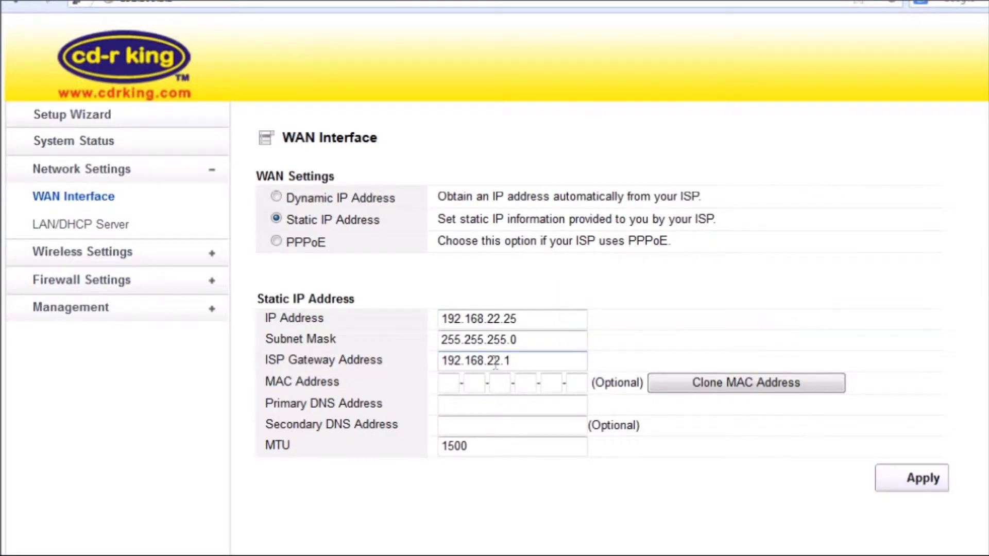
{"action": "left_click", "coordinate": [474, 407]}
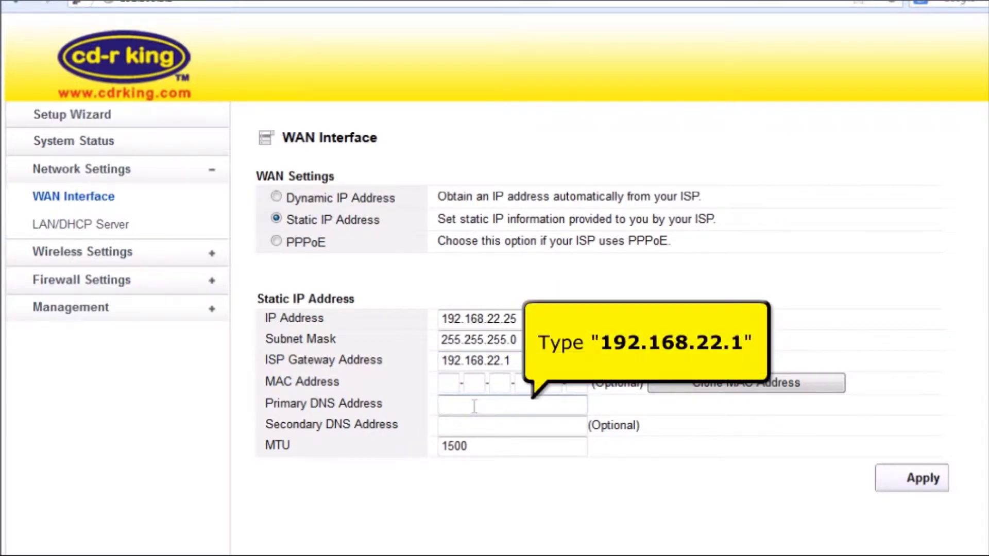
{"action": "type", "text": "192.168.22.1"}
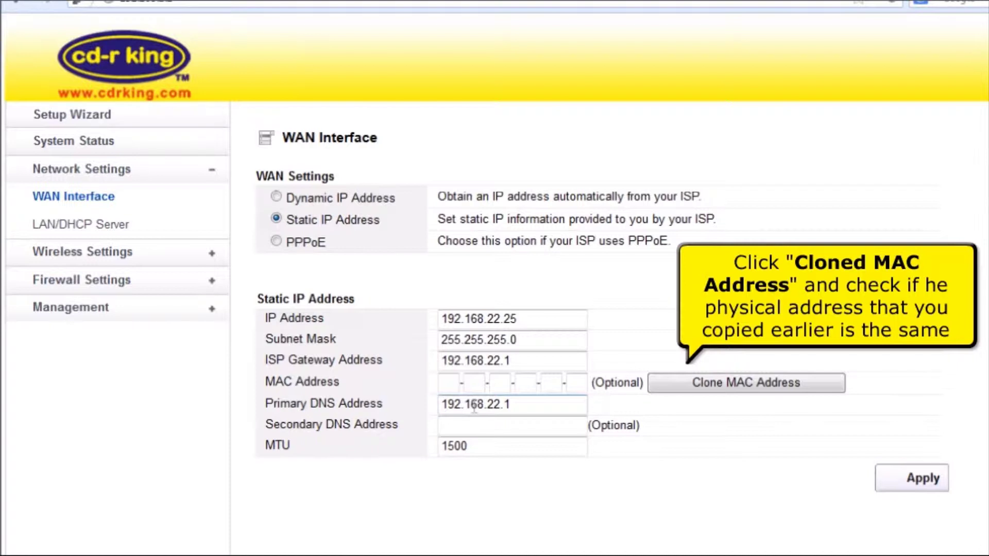
{"action": "left_click", "coordinate": [665, 385]}
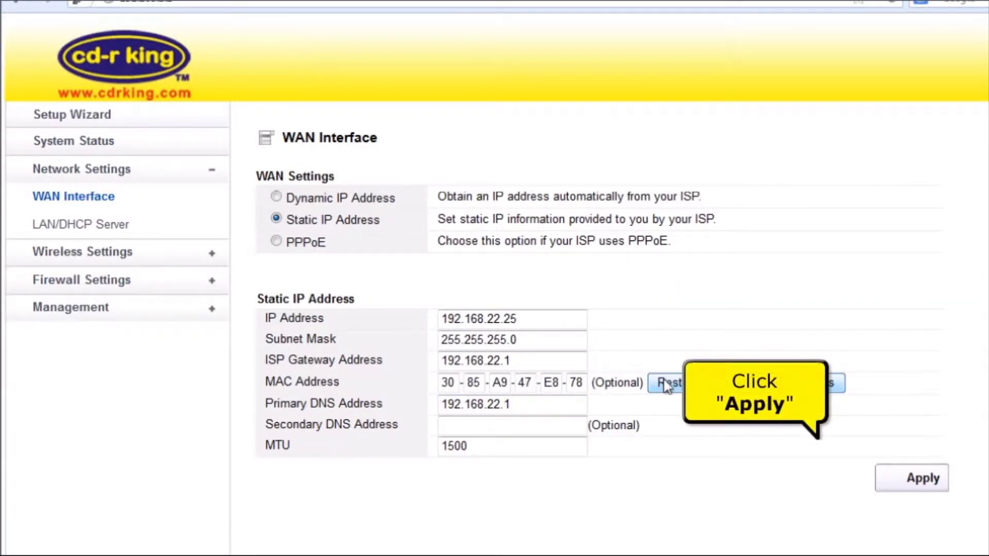
- Apply the static WAN settings, re-authenticate with the admin credentials, and expand Wireless Settings
{"action": "left_click", "coordinate": [893, 484]}
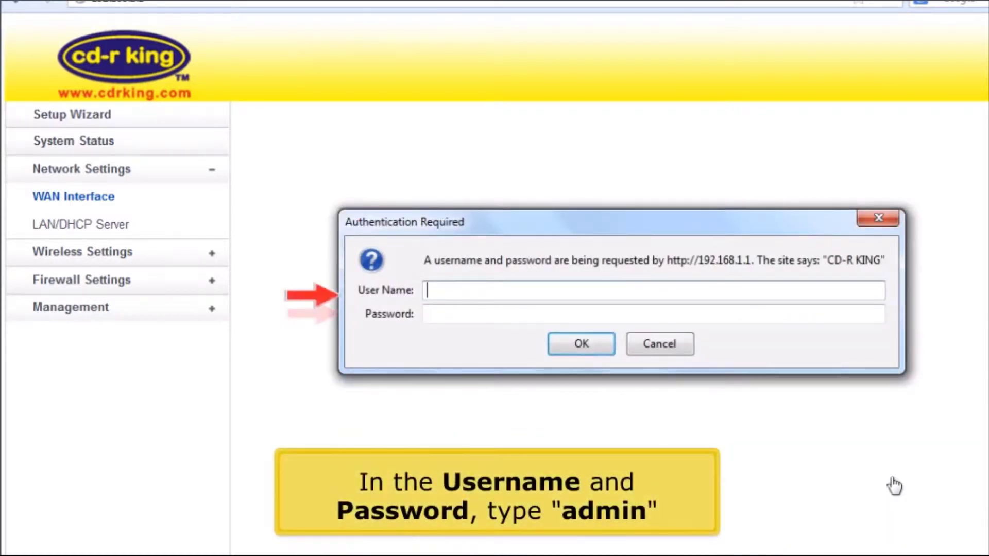
{"action": "type", "text": "admin"}
{"action": "key", "text": "Tab"}
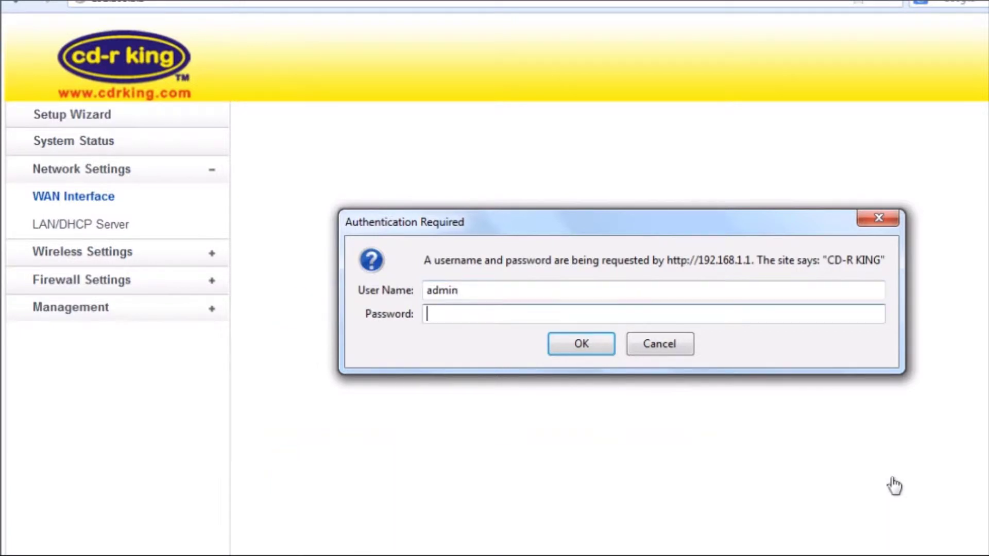
{"action": "type", "text": "admin"}
{"action": "key", "text": "Return"}
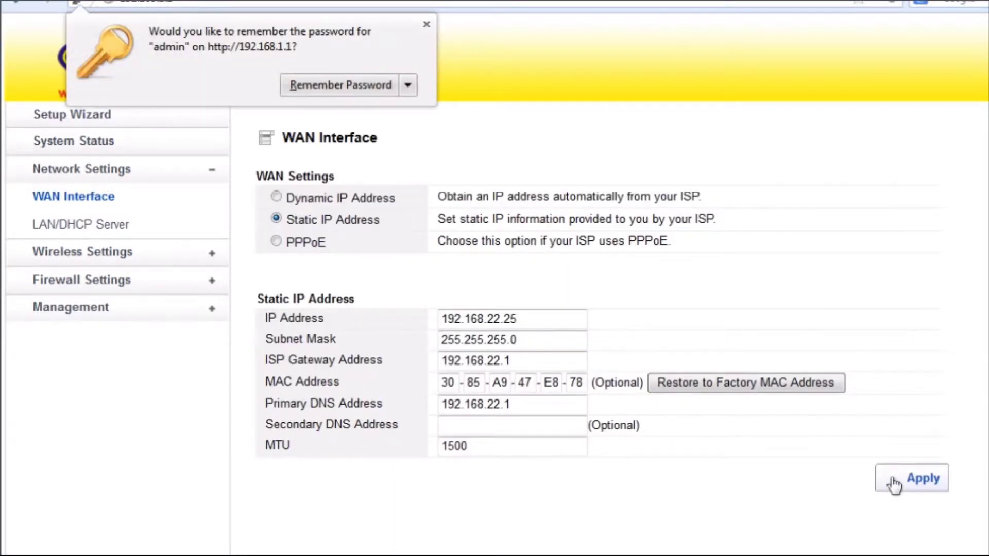
{"action": "left_click", "coordinate": [218, 254]}
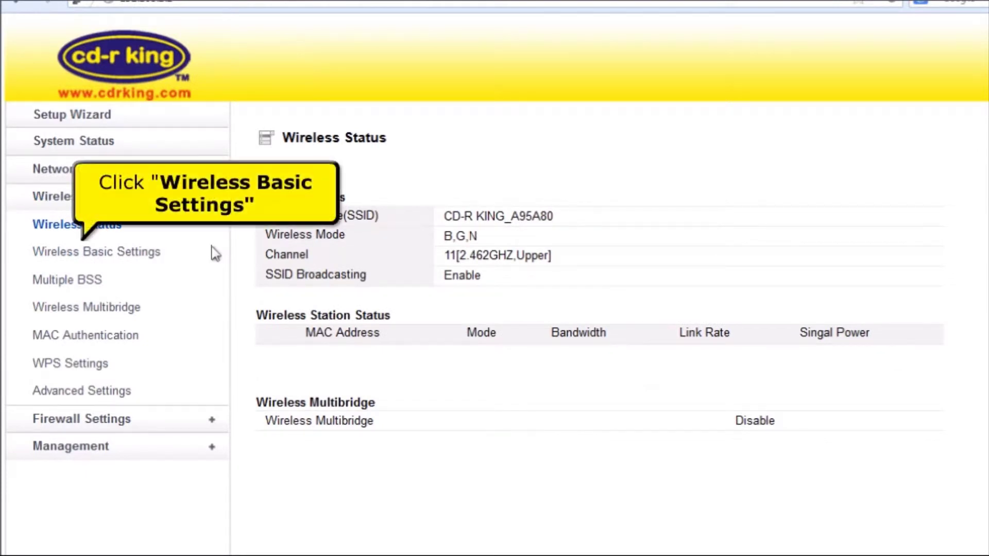
- In Wireless Basic Settings, replace the SSID CD-R KING_A95A80 with CD R-KING
{"action": "left_click", "coordinate": [134, 262]}
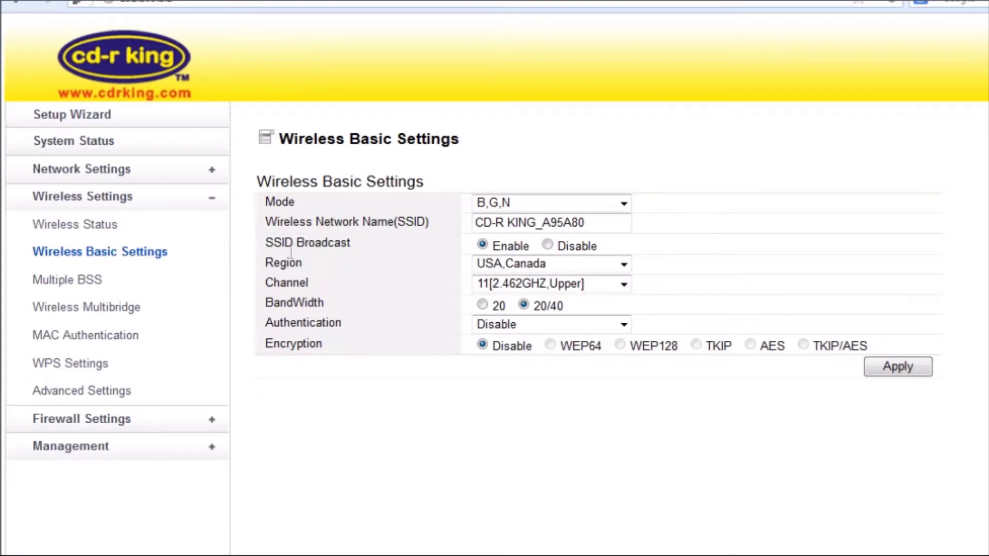
{"action": "left_click", "coordinate": [507, 222]}
{"action": "left_click_drag", "start_coordinate": [602, 223], "coordinate": [437, 231]}
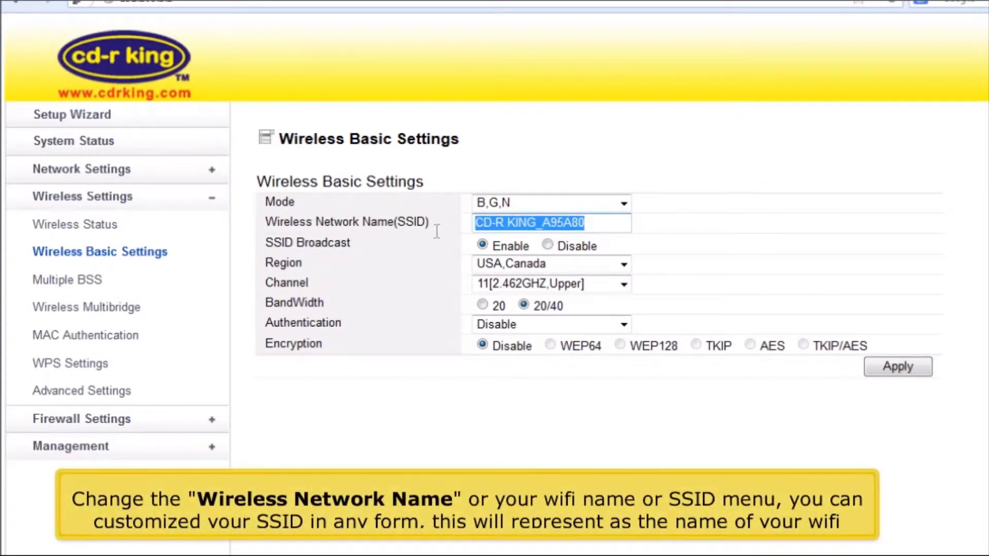
{"action": "key", "text": "BackSpace"}
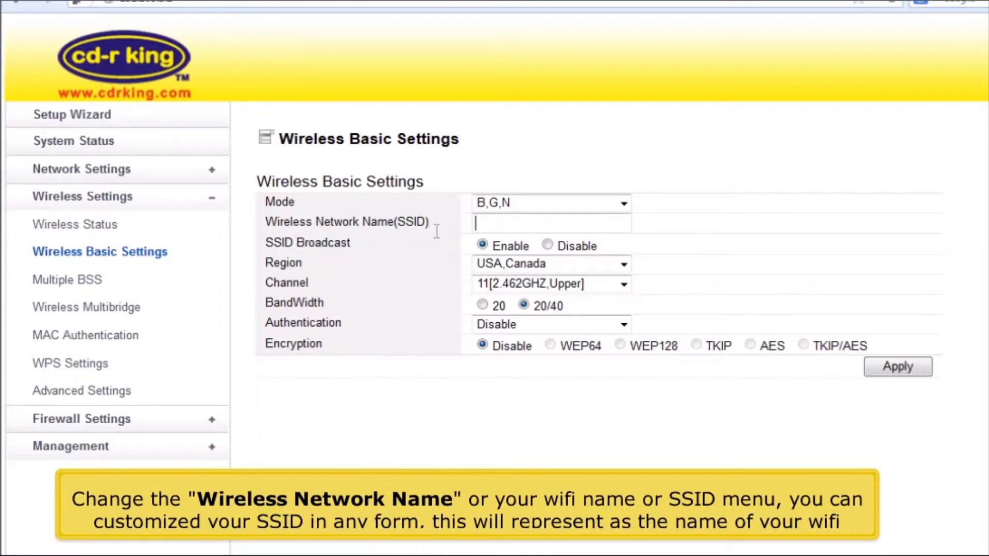
{"action": "type", "text": "C"}
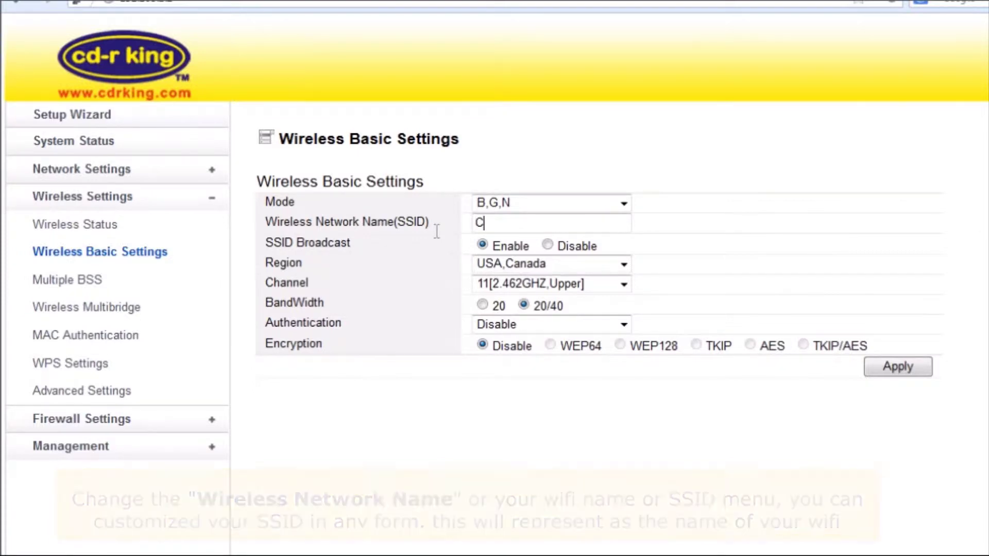
{"action": "type", "text": "D R"}
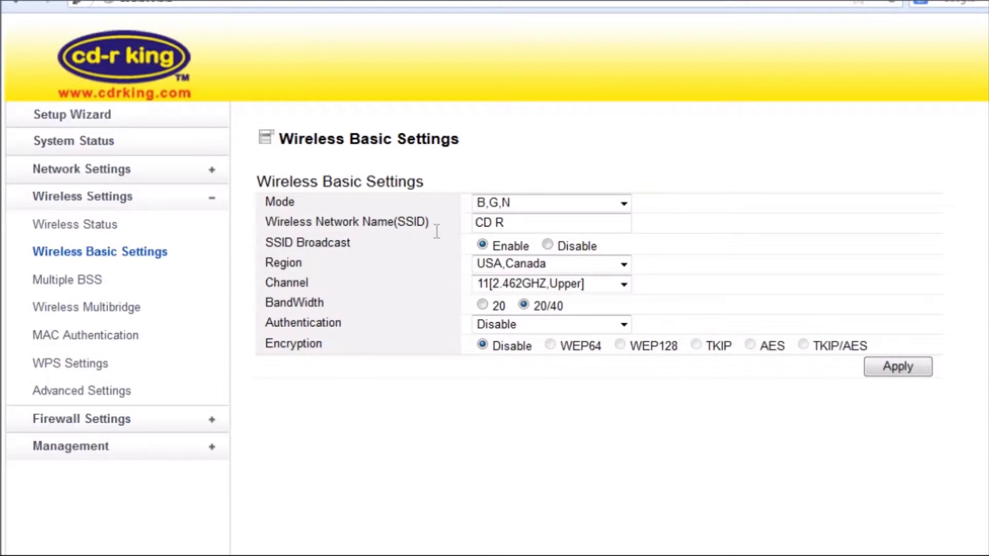
{"action": "type", "text": "-KING"}
- Set authentication to WPA-PSK, enter the wifi encryption key, and apply the wireless settings
{"action": "left_click", "coordinate": [511, 326]}
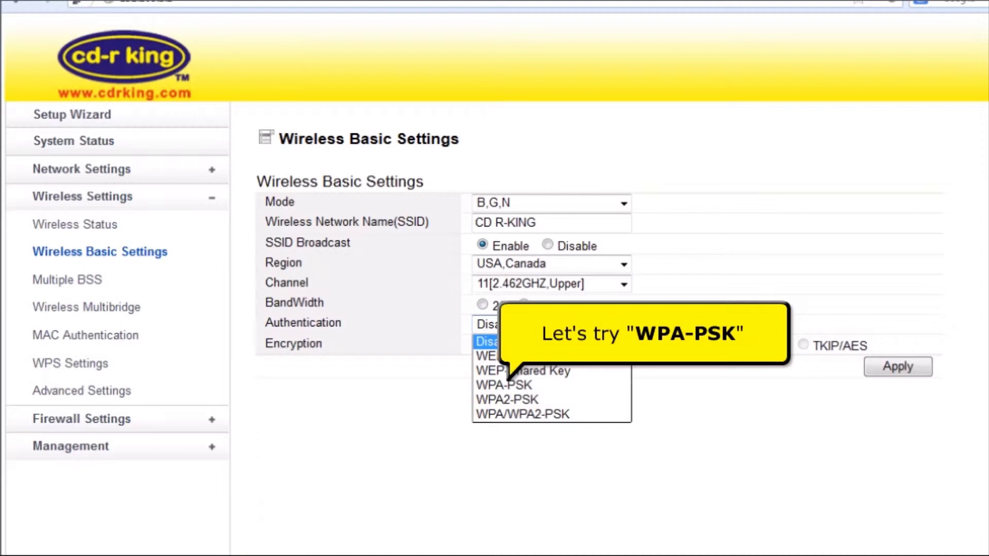
{"action": "left_click", "coordinate": [502, 385]}
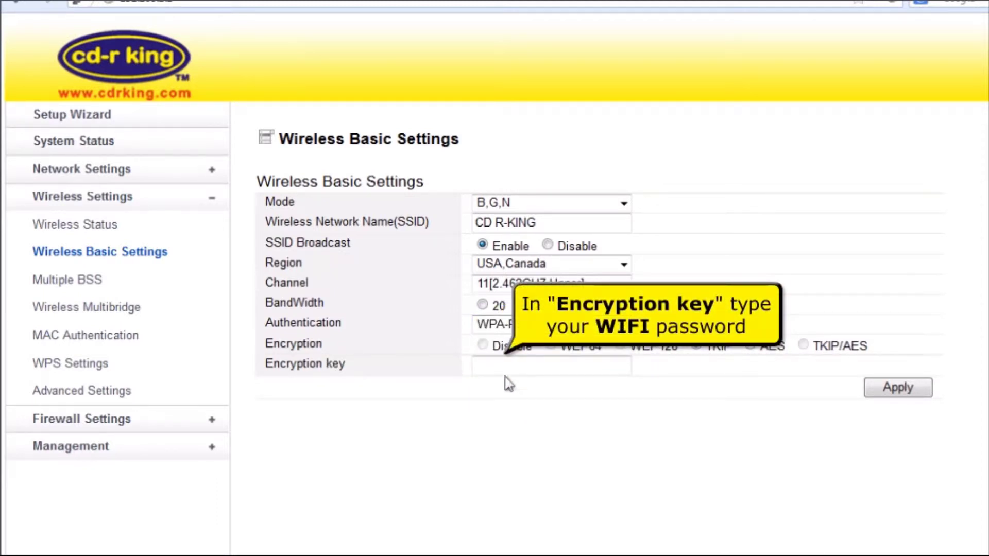
{"action": "left_click", "coordinate": [508, 366]}
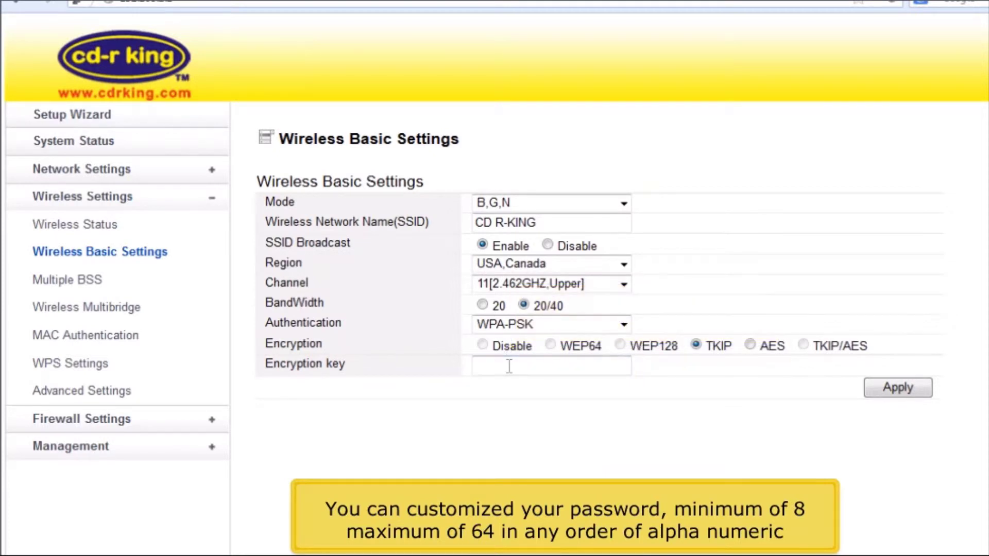
{"action": "type", "text": "1234567"}
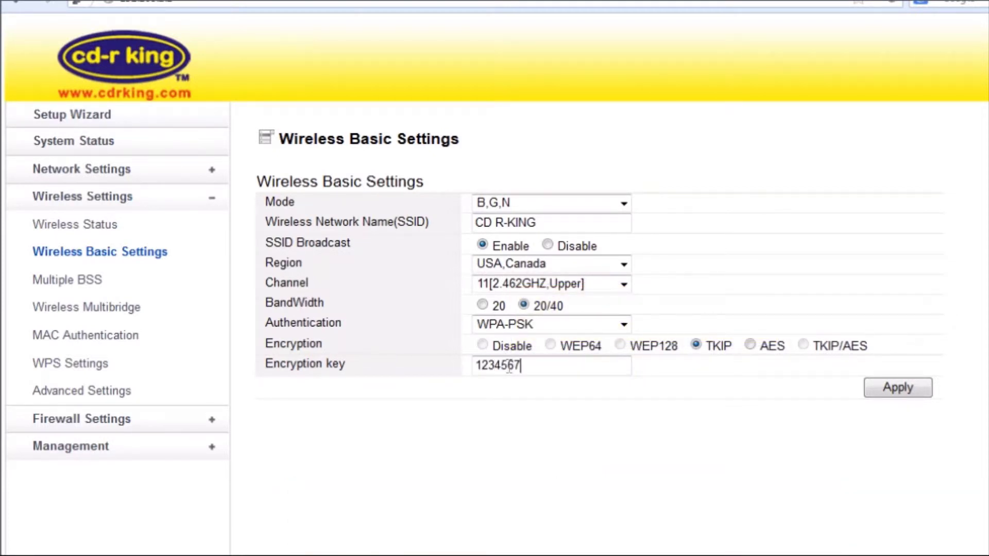
{"action": "type", "text": "89"}
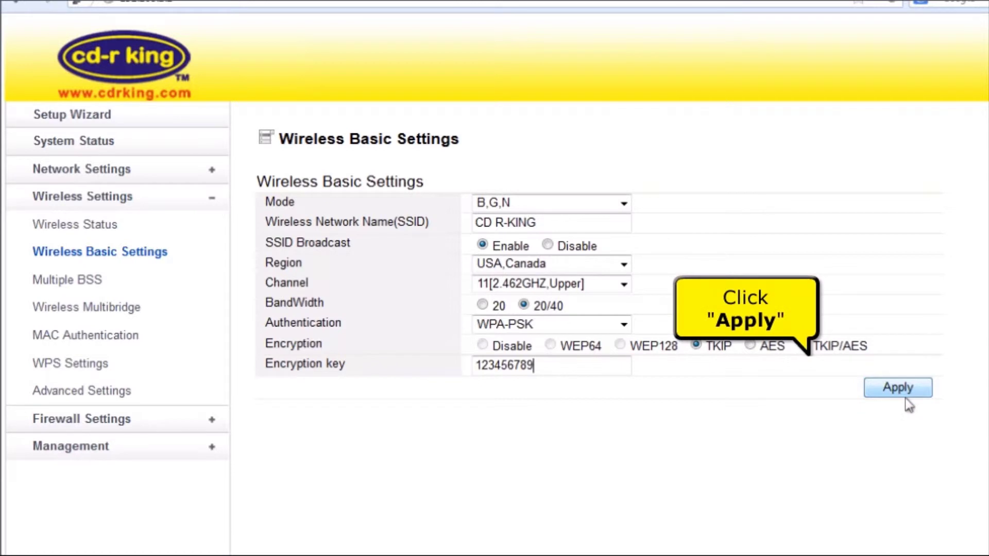
{"action": "left_click", "coordinate": [898, 387]}
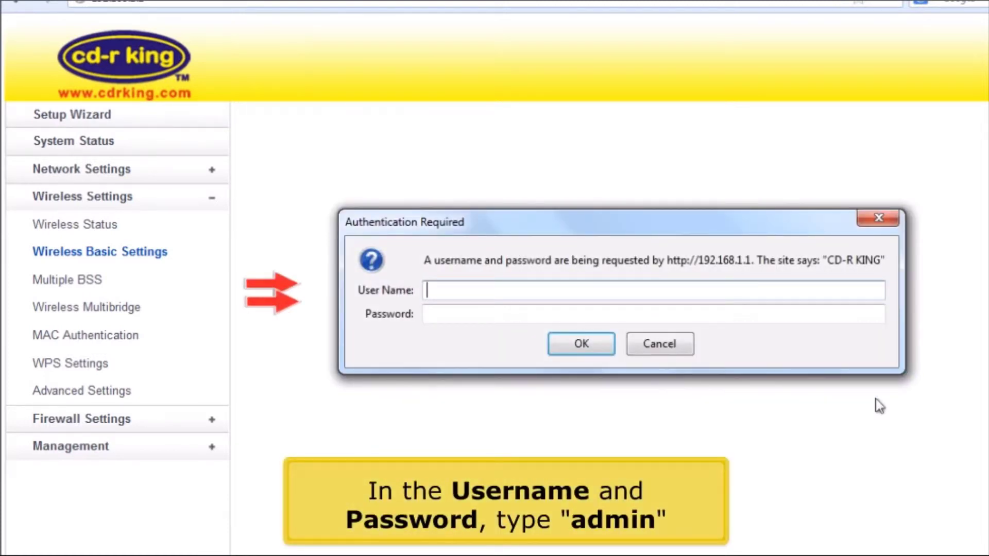
- Log back in with the admin credentials and open System Status showing WAN Static IP 192.168.22.25
{"action": "type", "text": "admin"}
{"action": "key", "text": "Tab"}
{"action": "type", "text": "admin"}
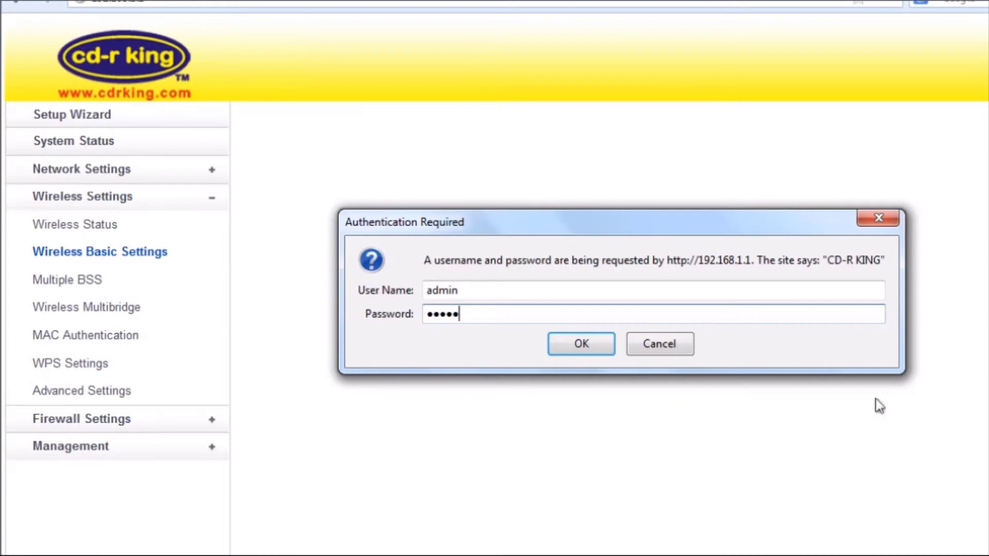
{"action": "key", "text": "Return"}
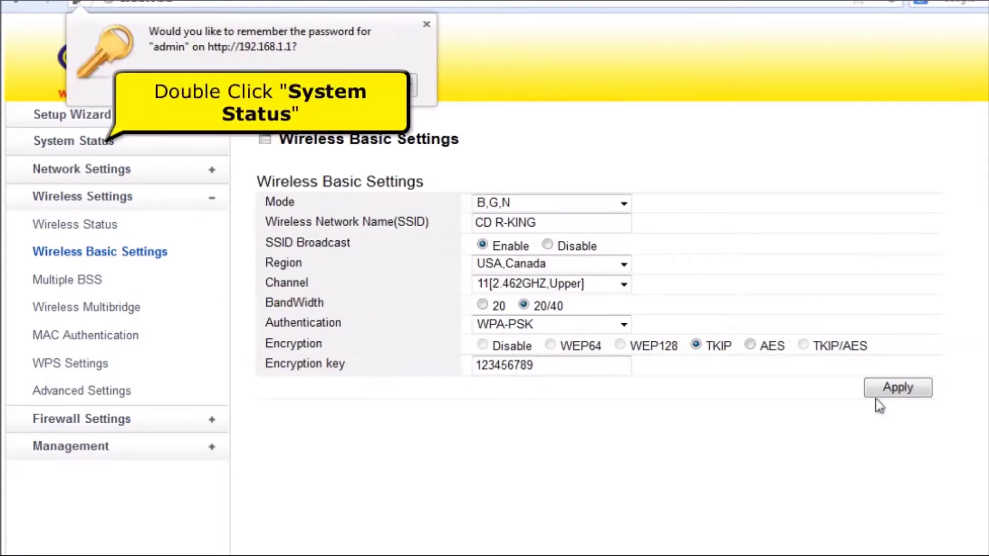
{"action": "double_click", "coordinate": [106, 147]}
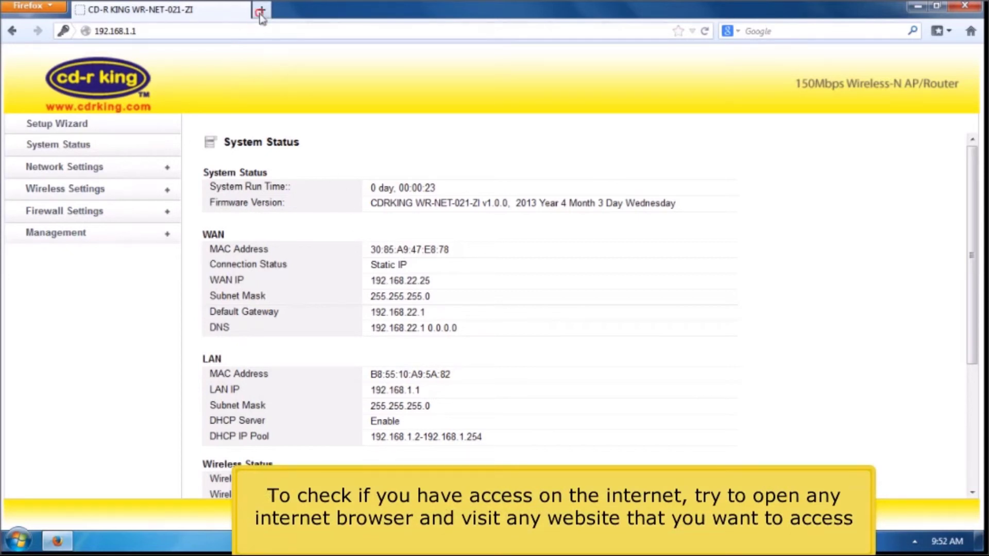
- Open a new Firefox tab and start typing the address cdrking.co
{"action": "left_click", "coordinate": [262, 11]}
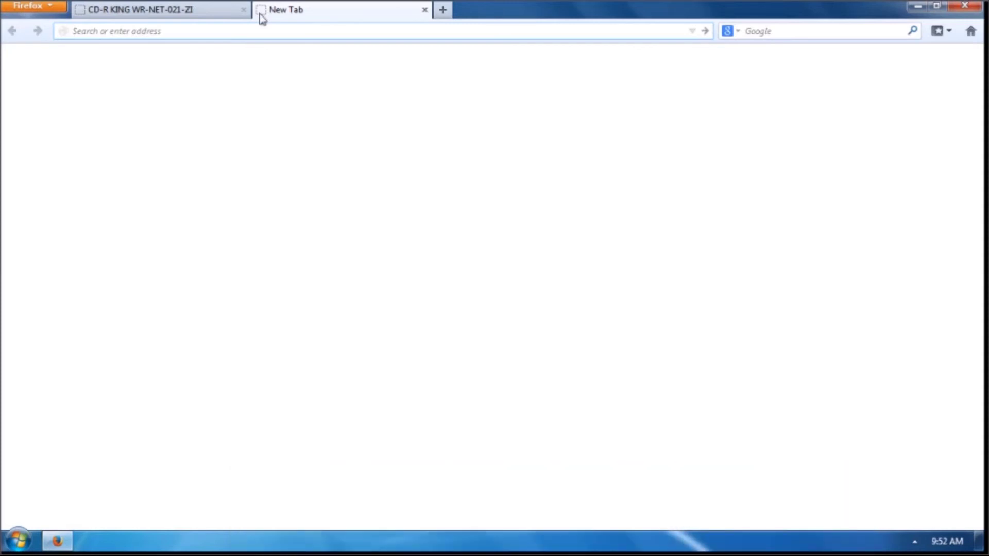
{"action": "type", "text": "cdrking."}
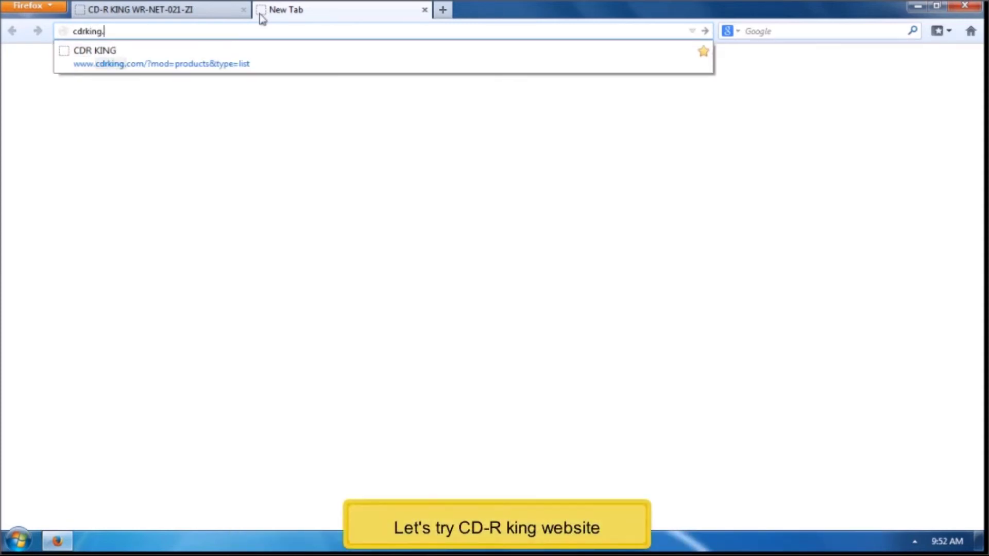